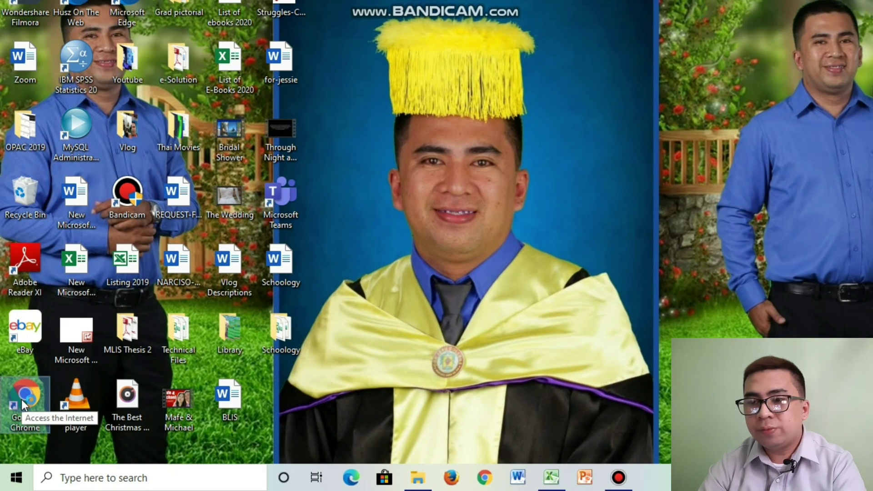
Launch Google Chrome and go to rmmc.schoology.com.
double_click(21, 399)
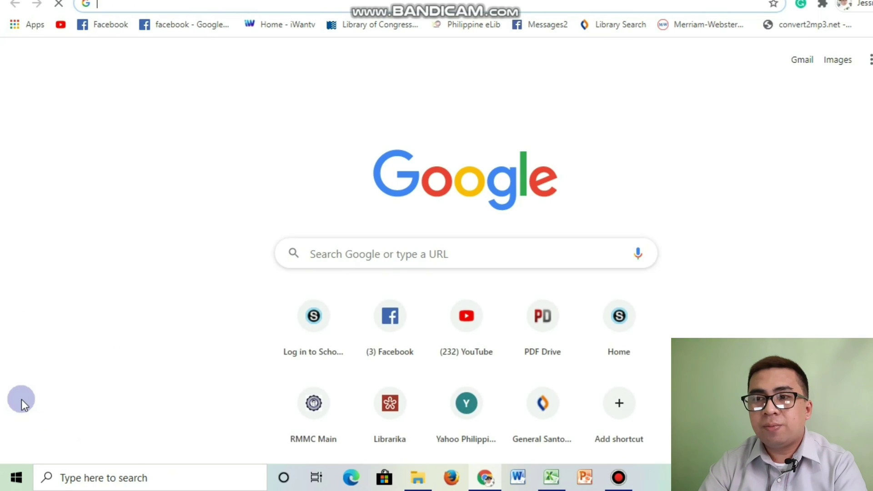
text(r)
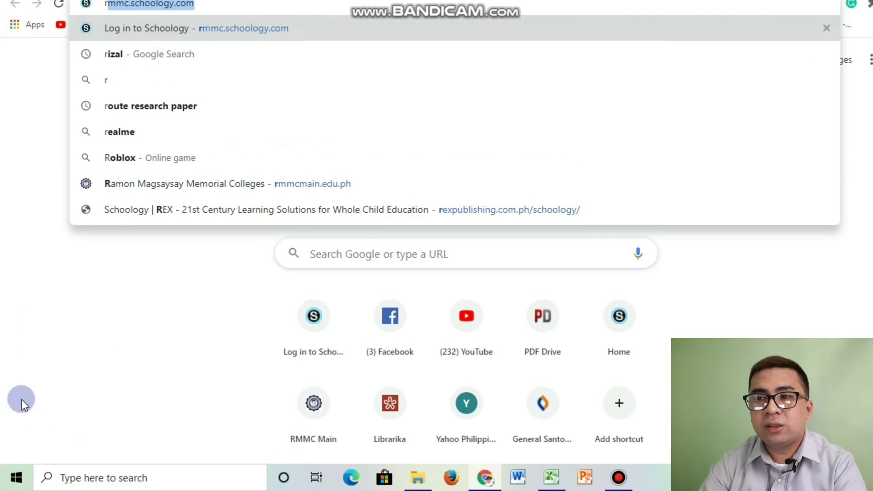
text(mmc.)
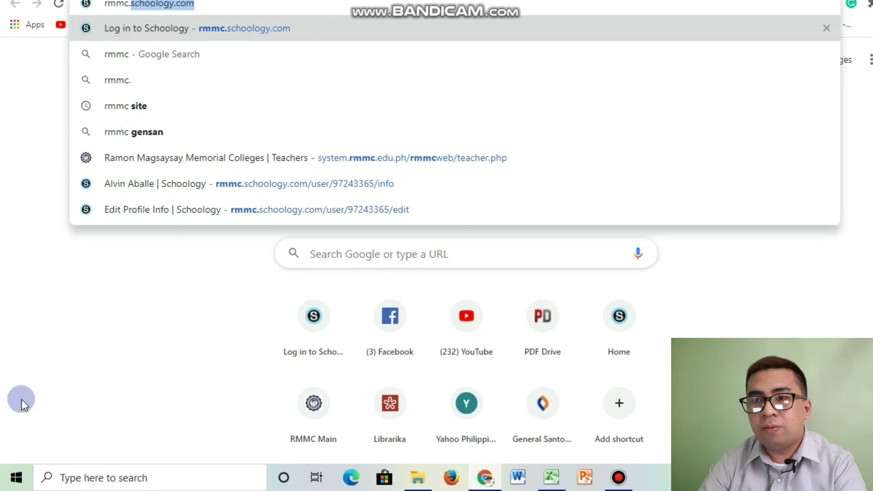
text(schoo)
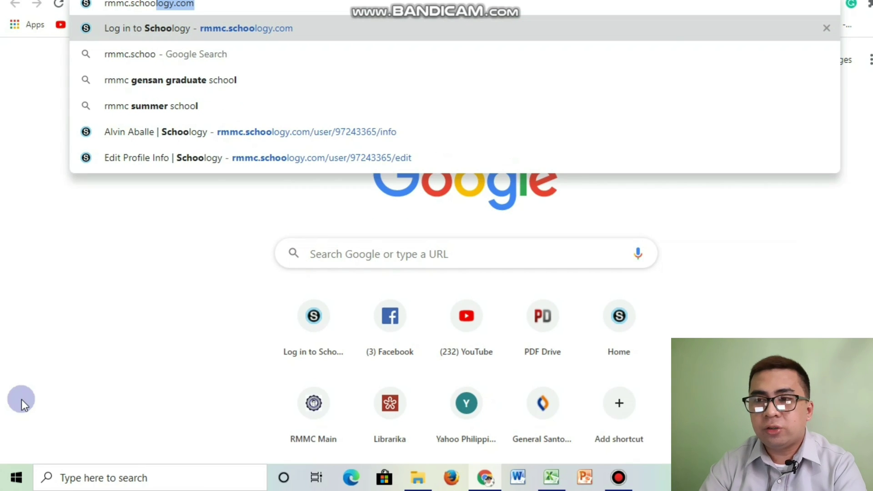
text(logy.com)
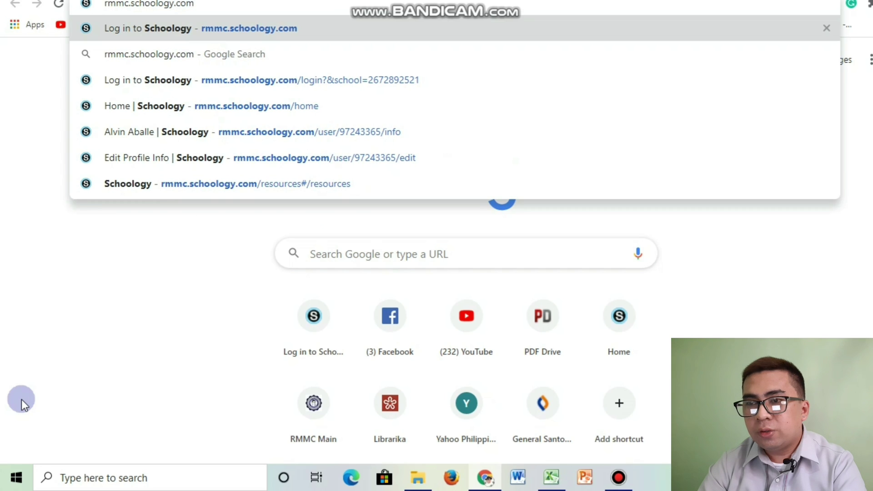
key(Return)
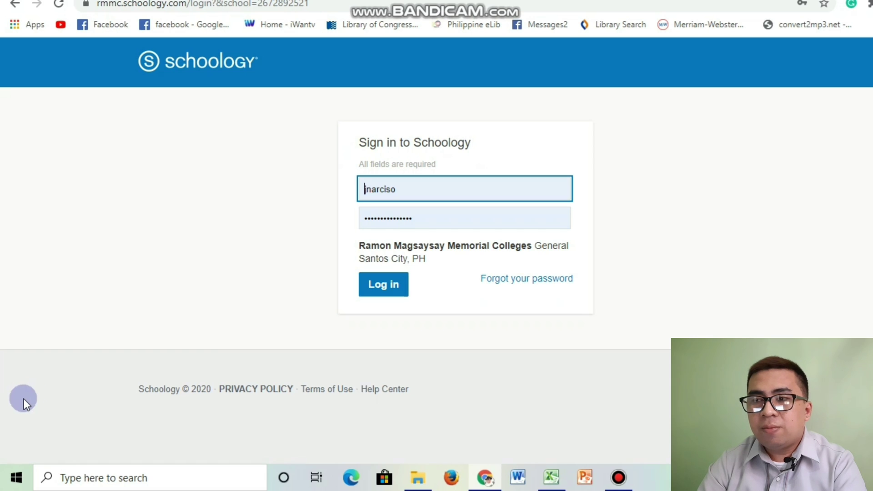
Clear the autofilled username and password from the Schoology login form.
click(443, 188)
key(ctrl+a)
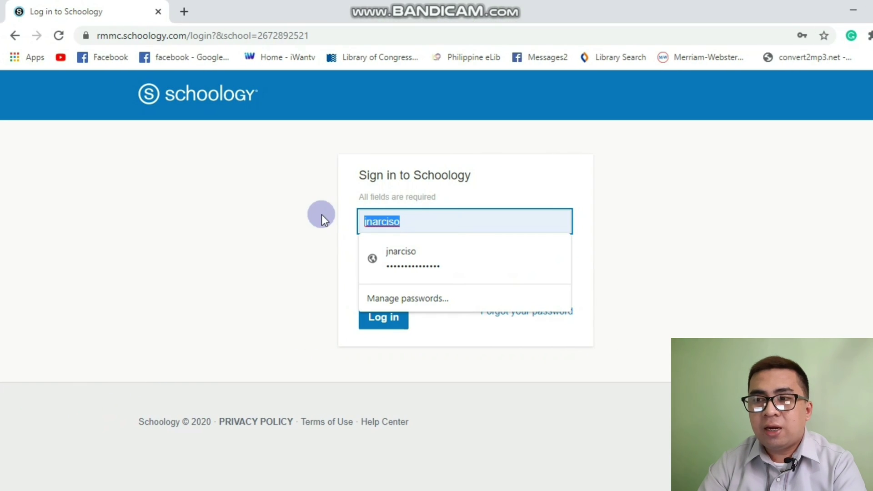
key(BackSpace)
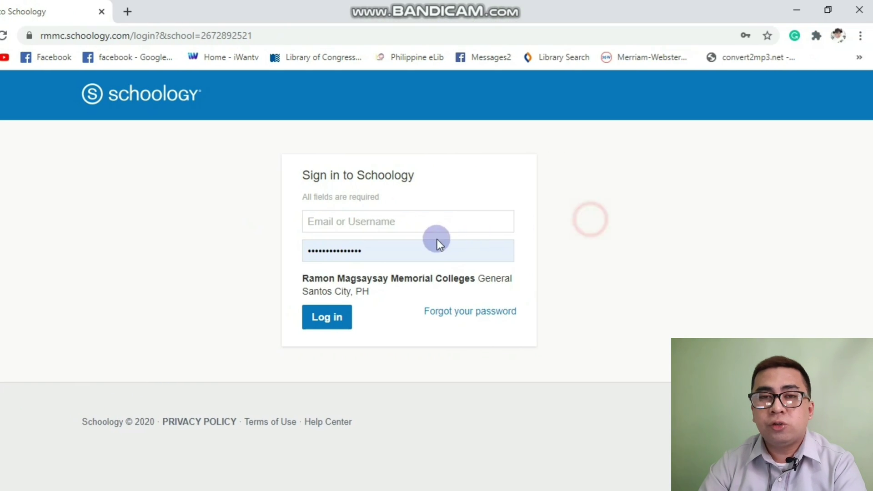
double_click(407, 246)
key(BackSpace)
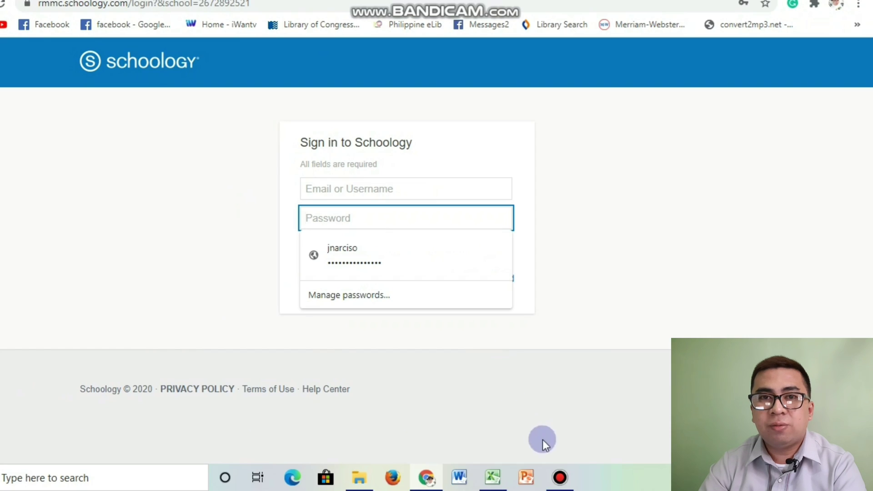
Paste the student username from the accounts spreadsheet, enter the password, and log in.
click(492, 479)
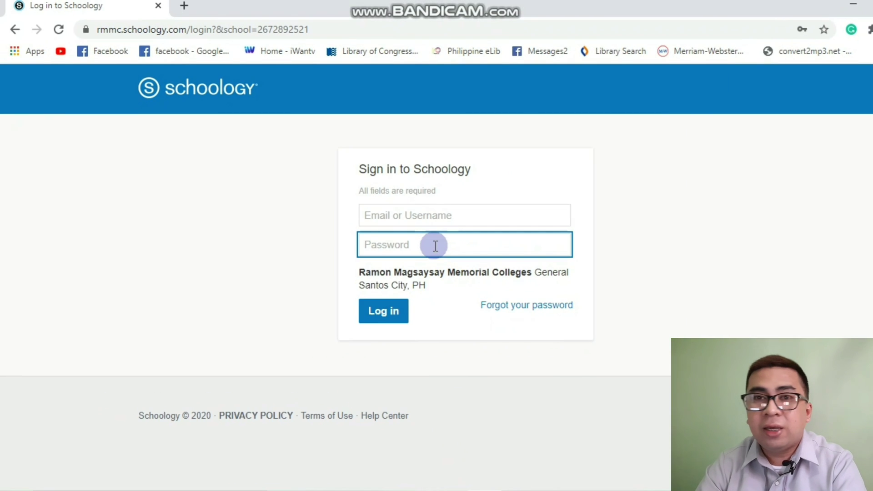
click(390, 218)
key(ctrl+v)
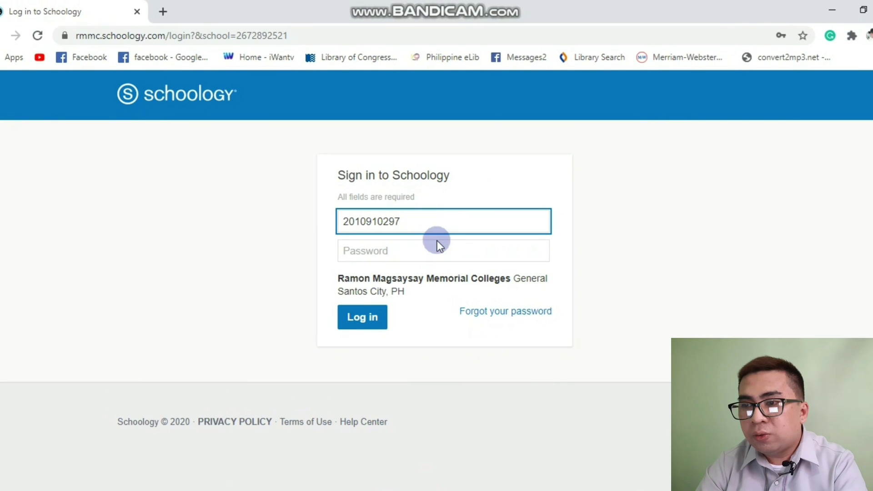
key(alt+Tab)
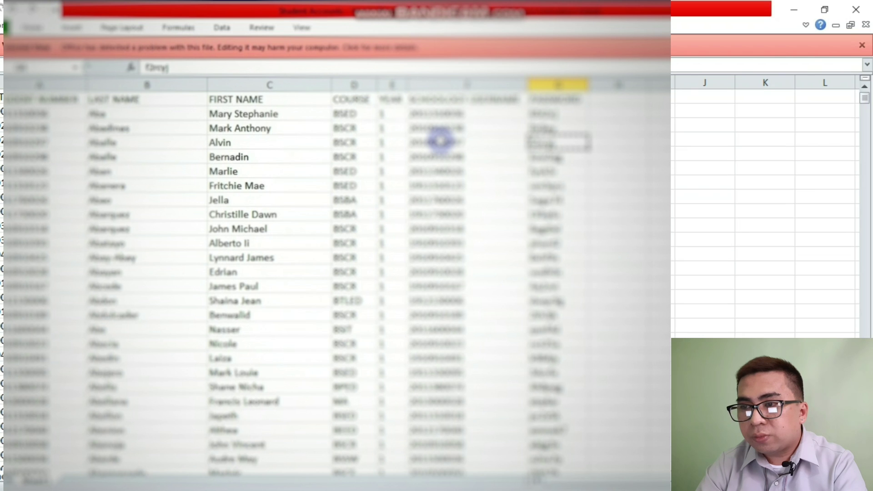
click(793, 9)
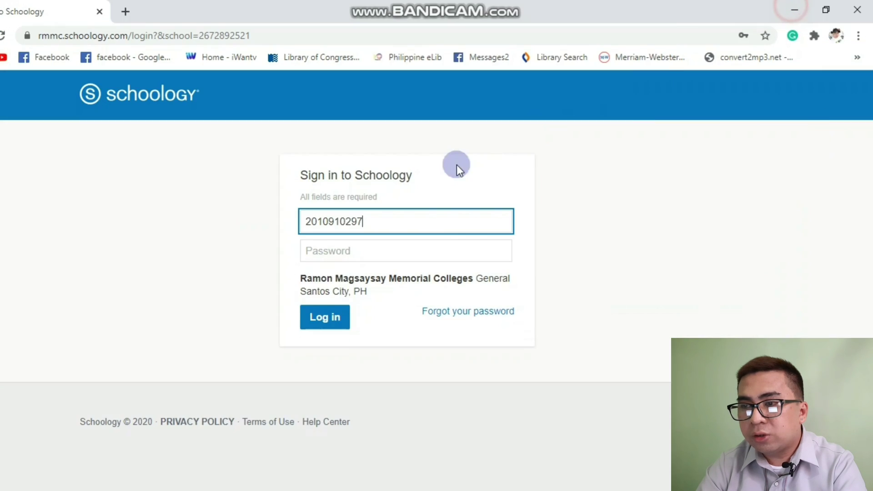
click(437, 248)
text(••••••)
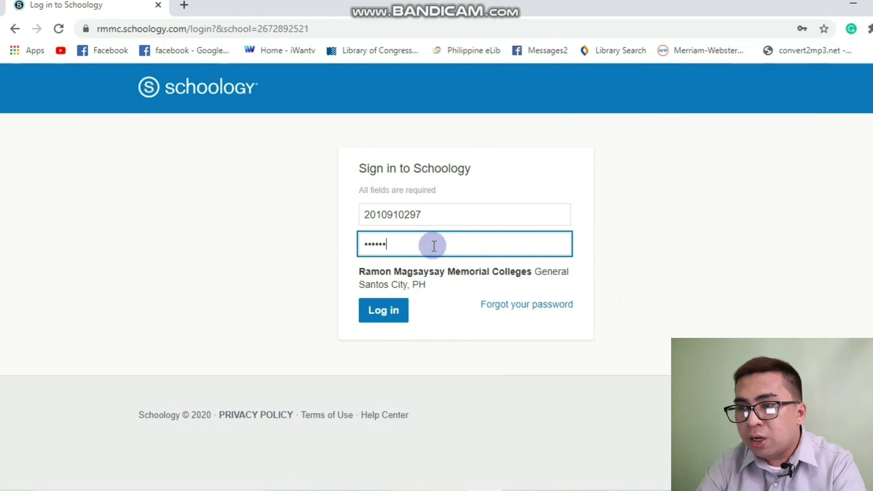
click(385, 284)
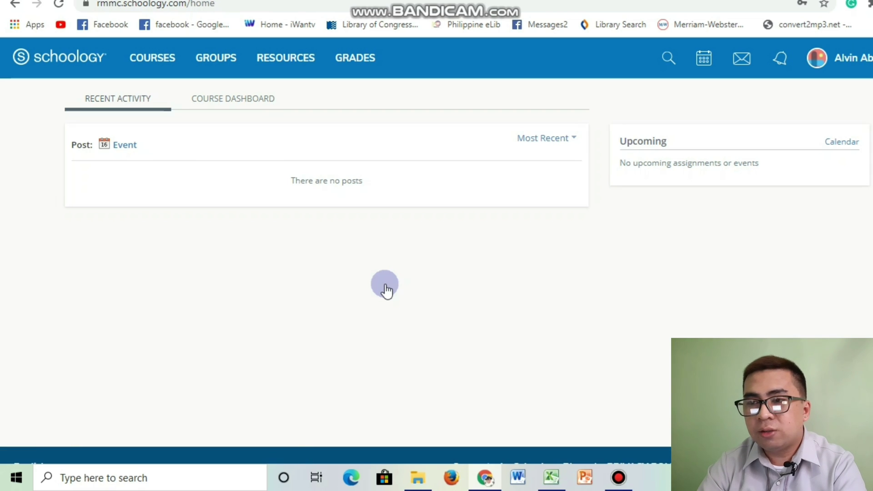
Open the Courses list showing the General Chemistry 7047 enrollment.
scroll(385, 290, down, 1)
scroll(386, 290, up, 1)
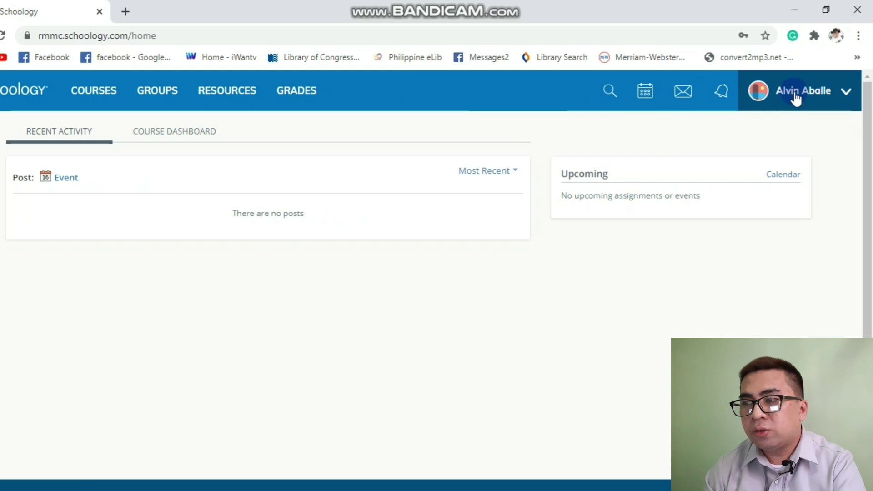
click(96, 90)
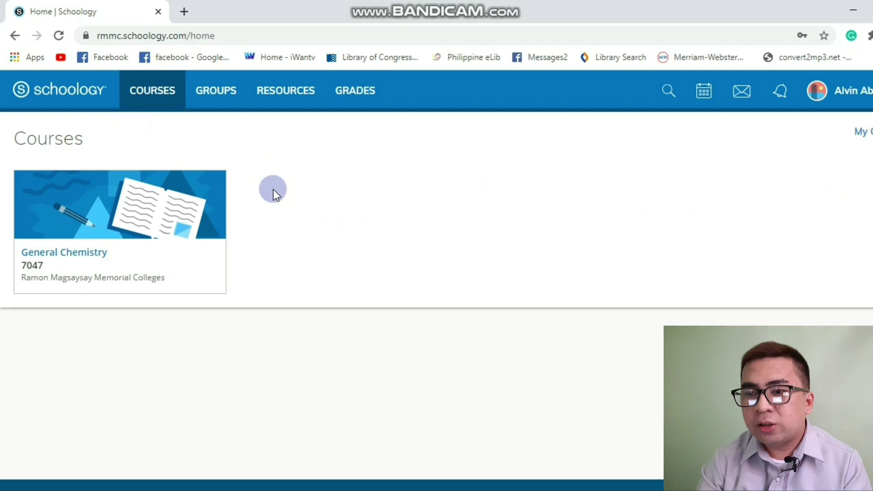
Open the General Chemistry course and view its Updates and Grades pages.
click(80, 254)
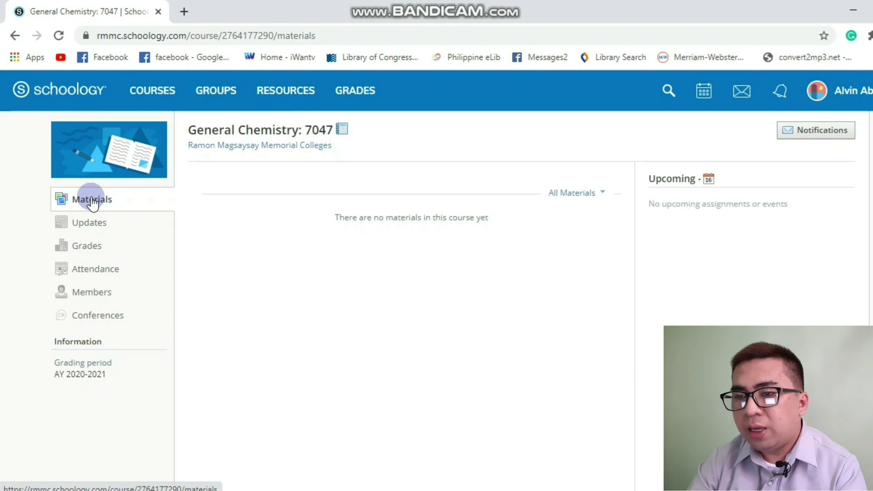
click(91, 225)
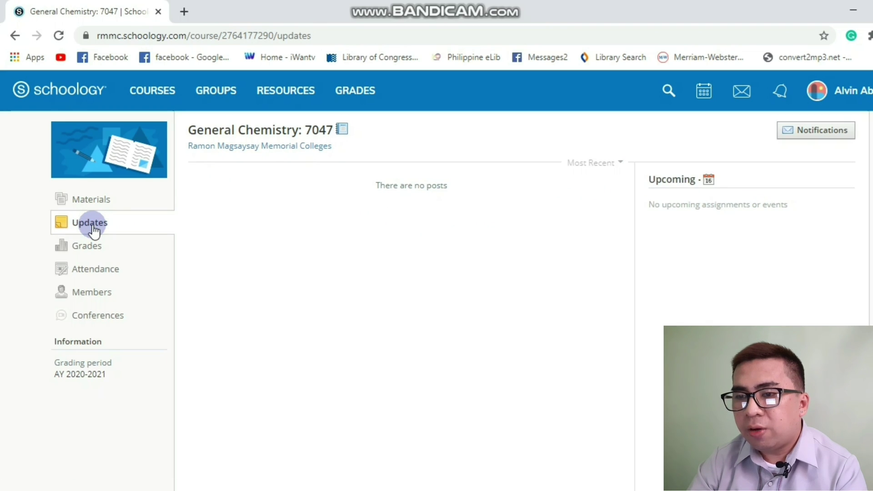
click(91, 246)
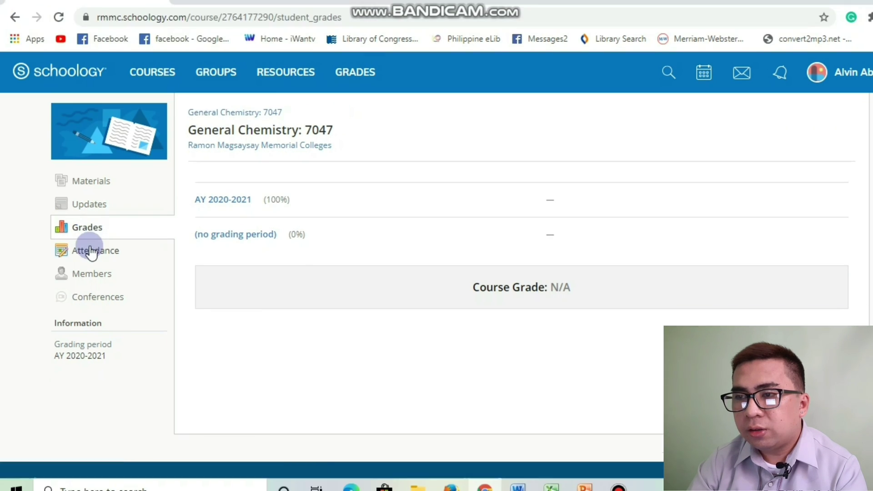
View the course Attendance page, then scroll through its 51-member Members list.
click(91, 271)
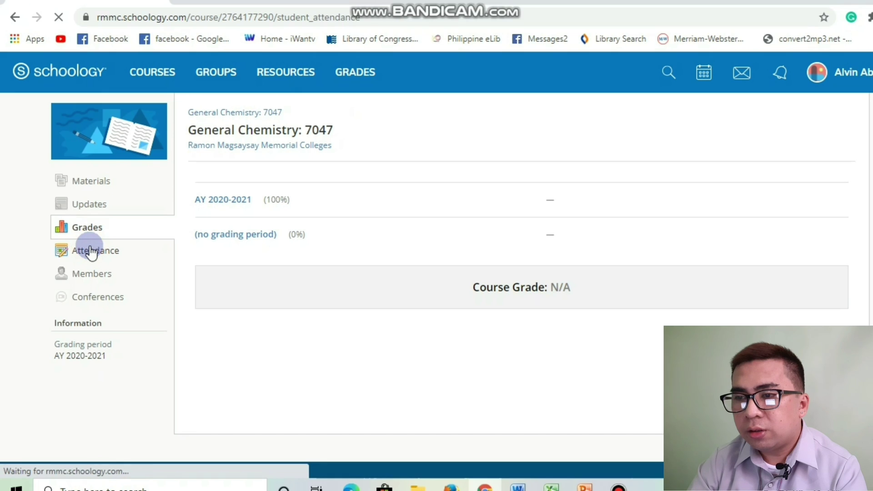
click(93, 273)
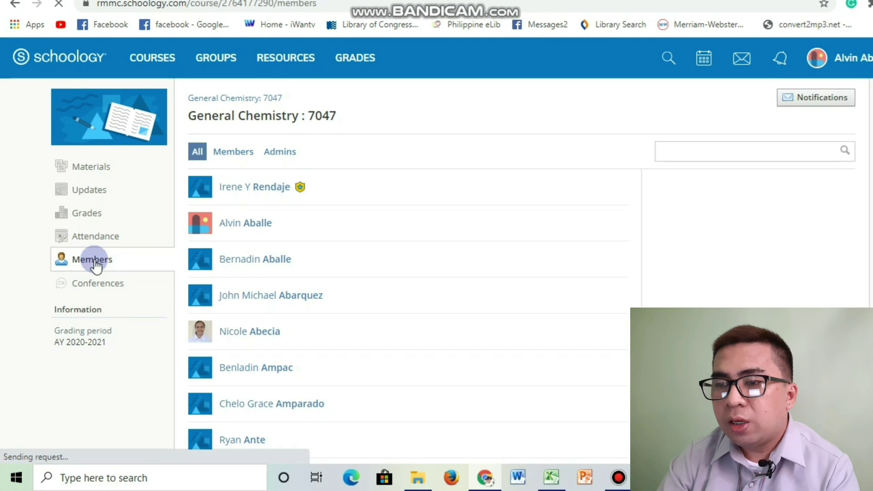
scroll(575, 261, down, 8)
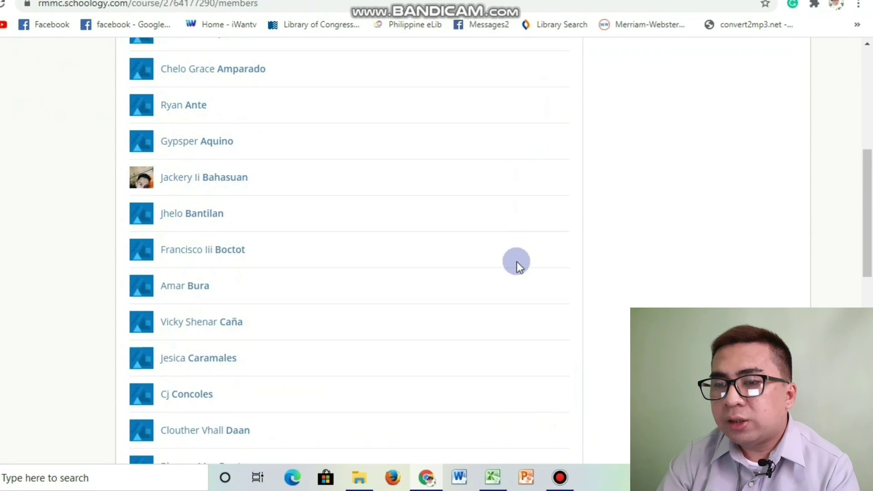
scroll(517, 261, down, 12)
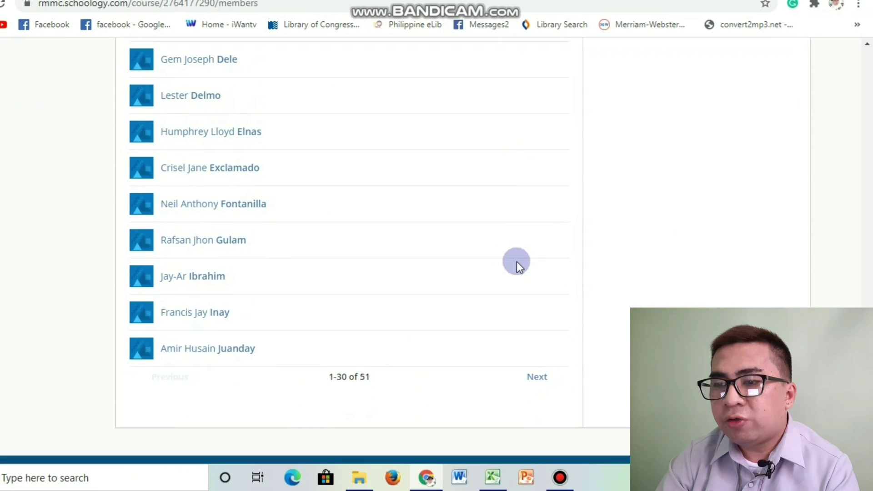
scroll(517, 261, up, 20)
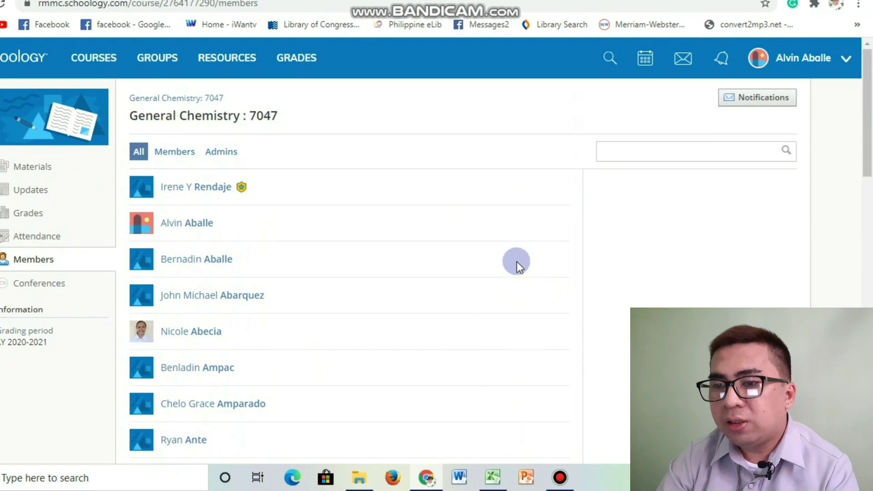
Move from Members to the General Chemistry 7047 Conferences authorization prompt.
click(39, 266)
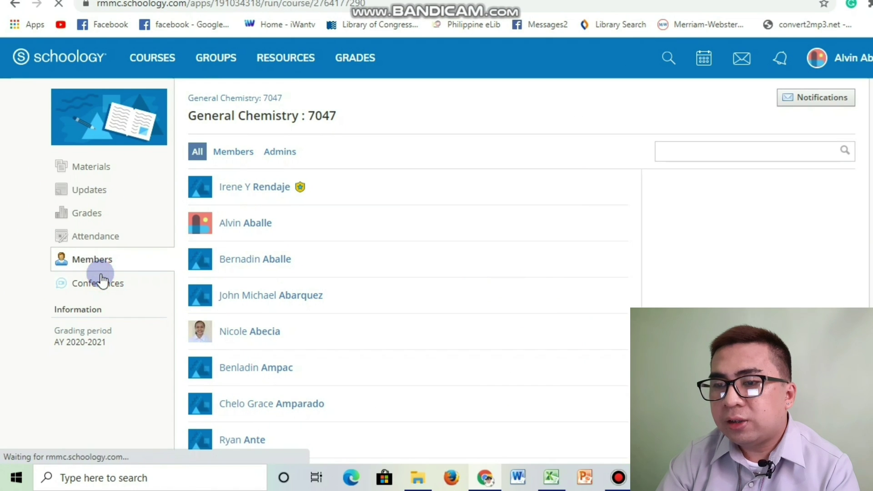
click(103, 282)
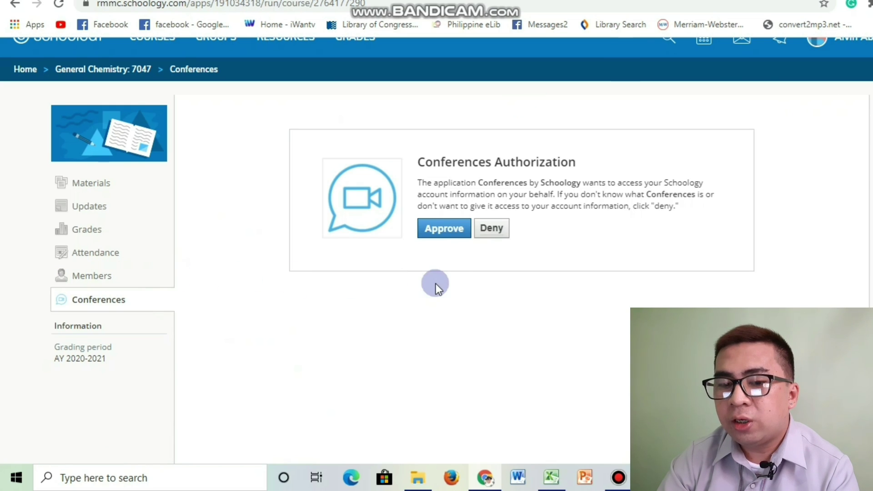
scroll(436, 283, up, 1)
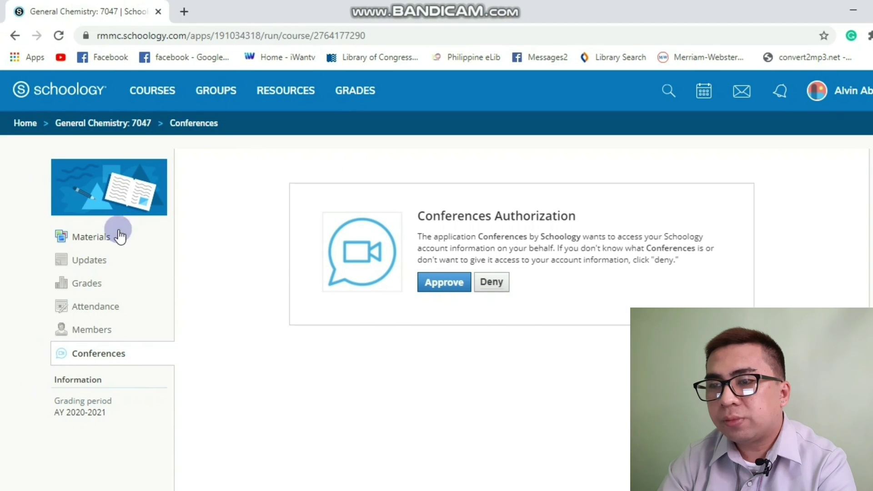
View the empty Groups and Resources pages, then open the Grade Report.
click(210, 95)
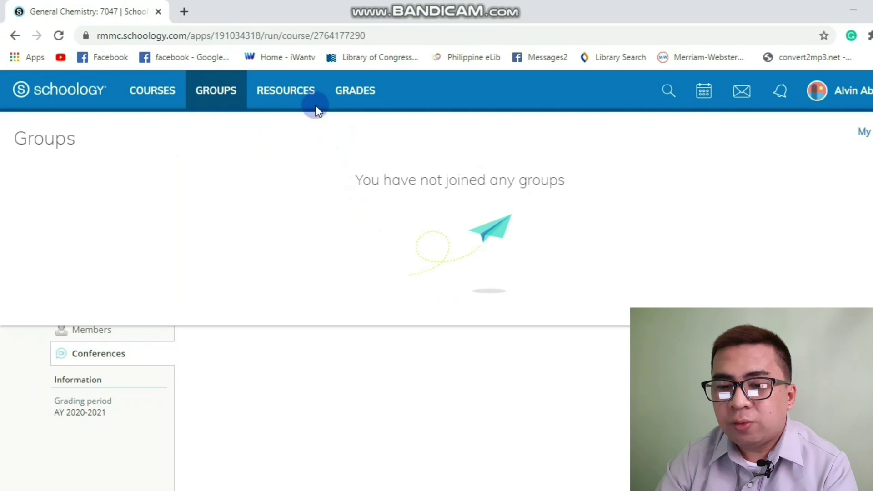
click(293, 91)
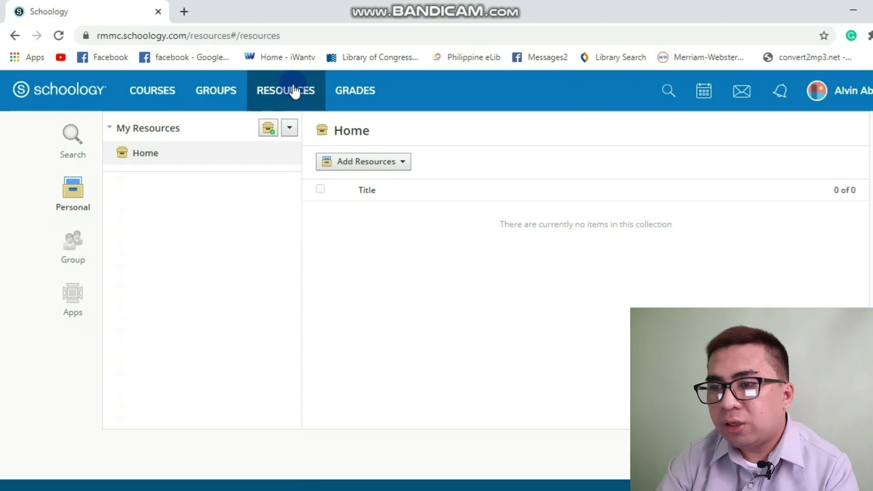
click(353, 93)
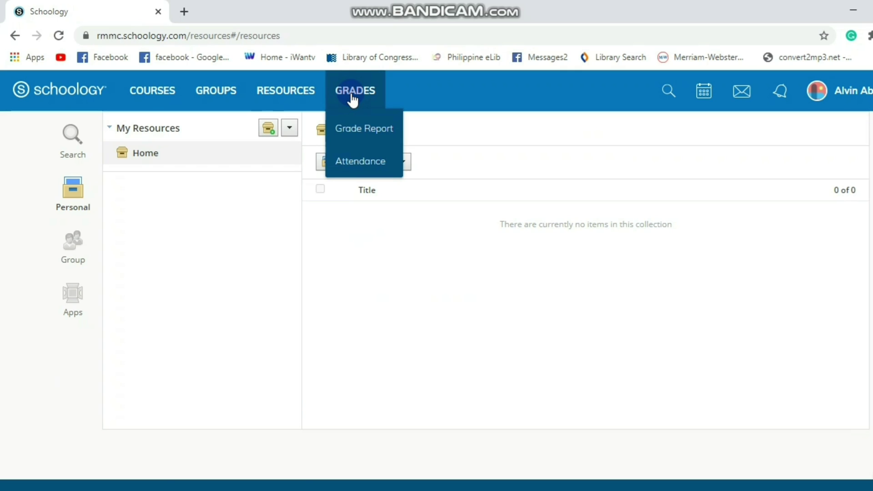
click(361, 132)
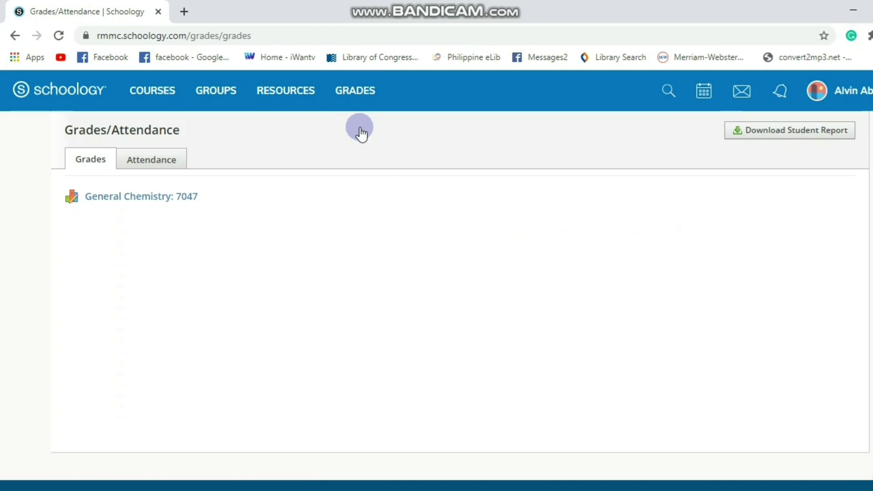
Expand General Chemistry: 7047 grades, then its attendance: 0 absences, lates and excused.
click(147, 198)
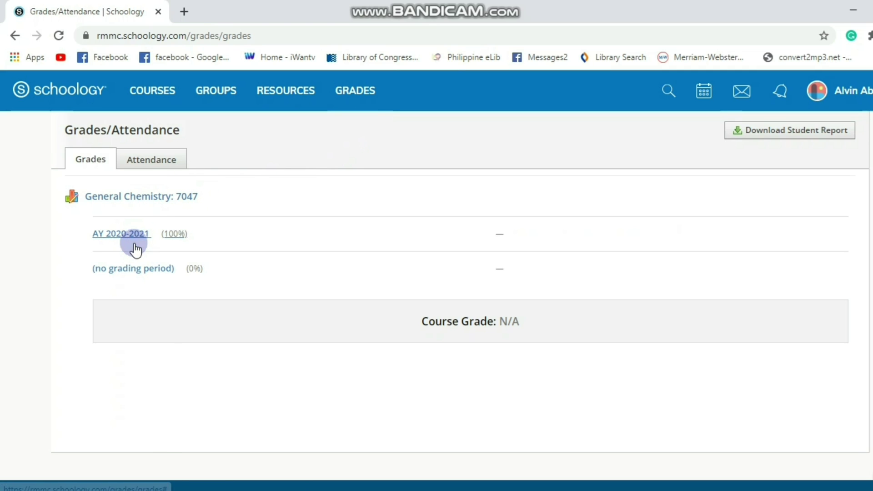
click(149, 164)
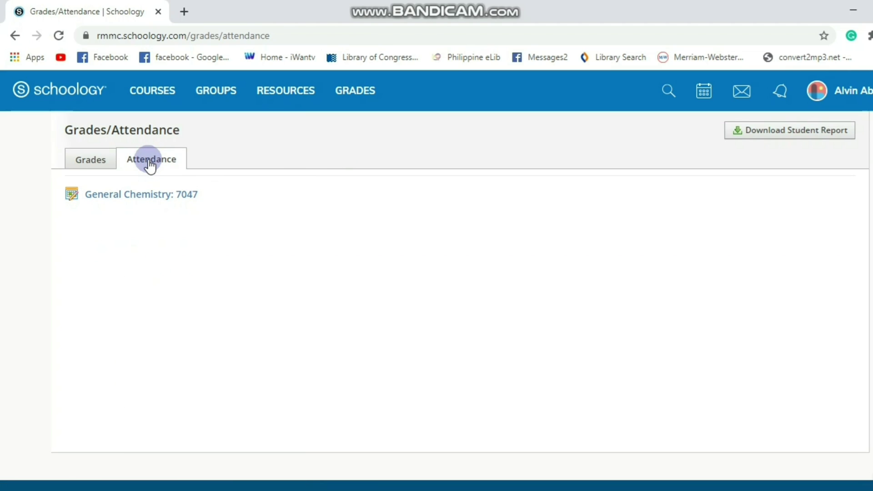
click(146, 197)
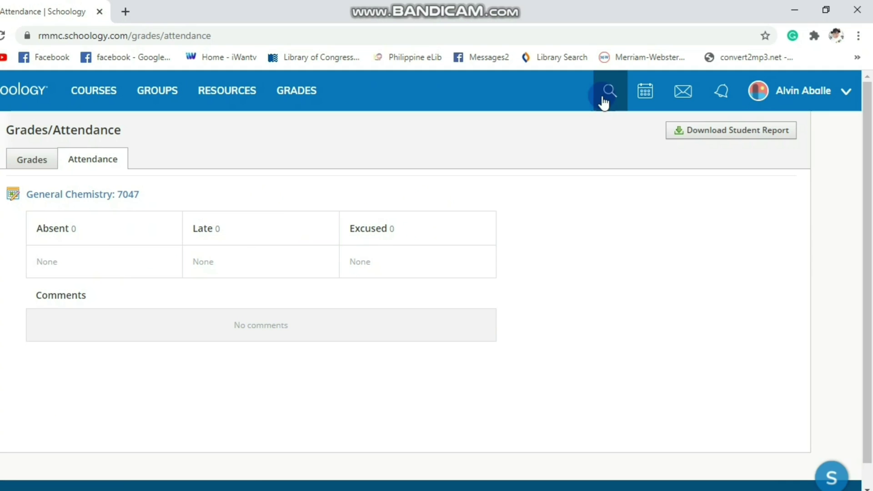
click(667, 60)
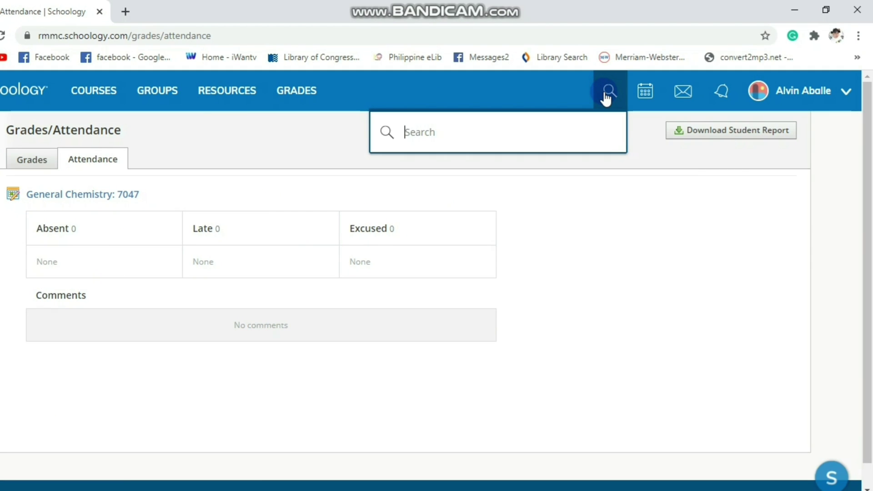
View the empty August 2020 calendar, then check the empty inbox and notifications.
click(643, 95)
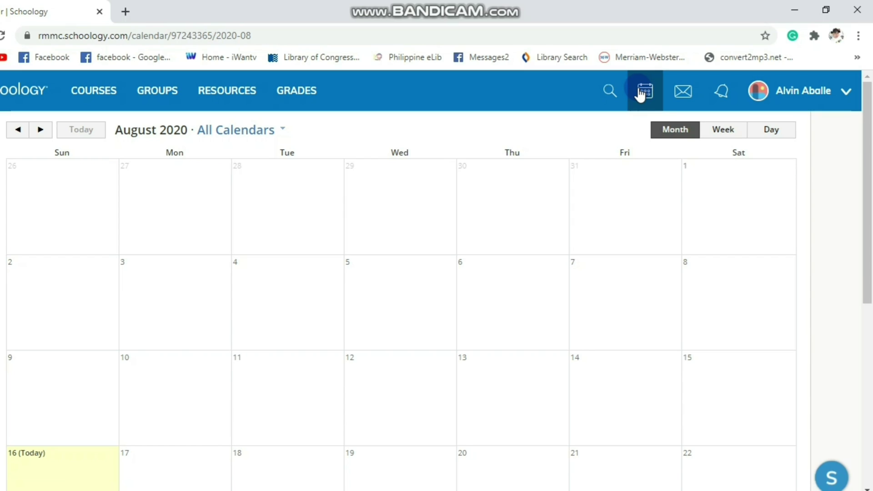
click(682, 100)
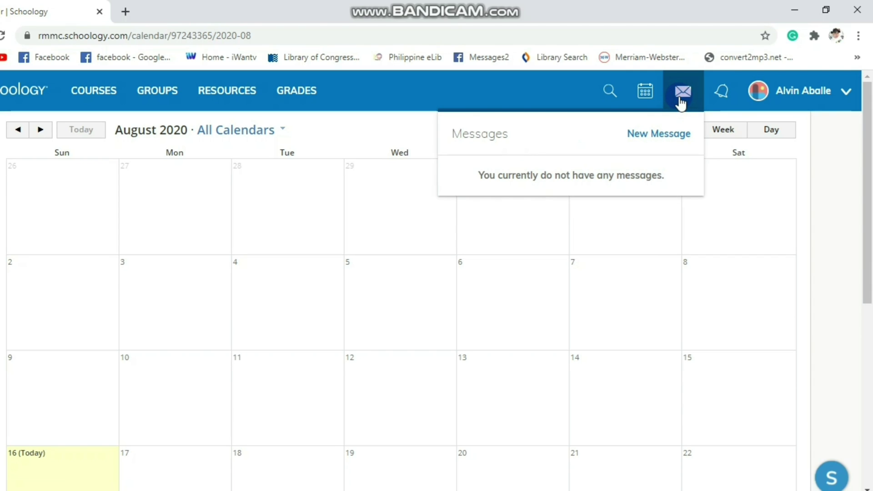
click(724, 98)
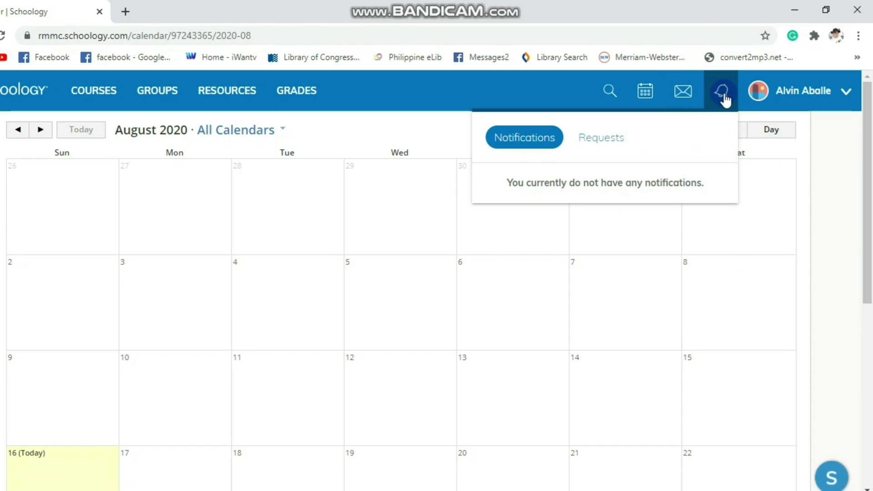
click(797, 91)
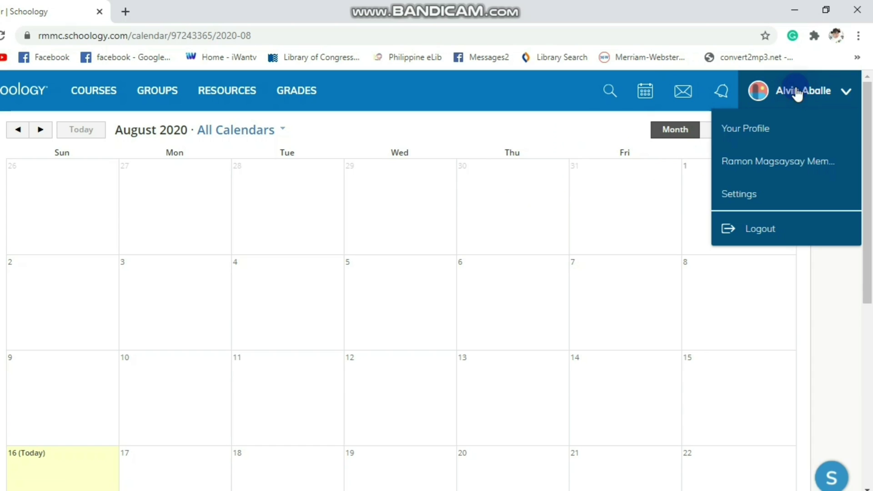
On Your Profile, set the fifth built-in avatar, the four-colour circle, as profile picture.
click(774, 129)
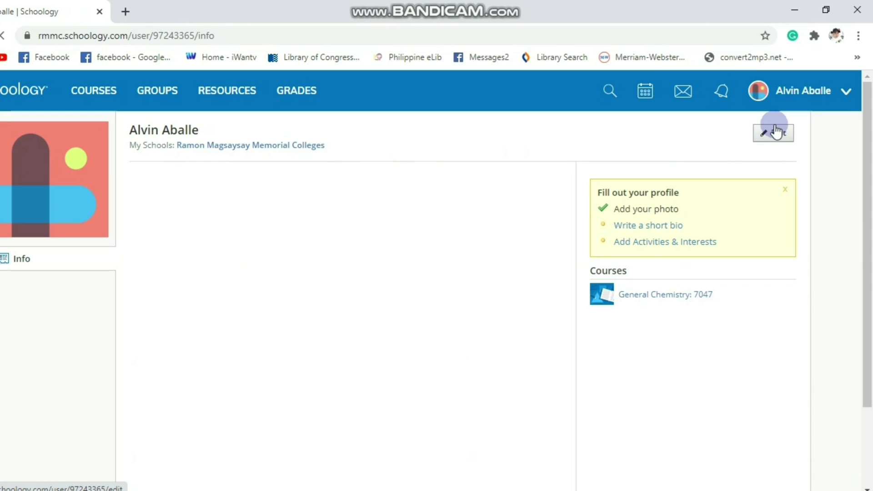
click(659, 213)
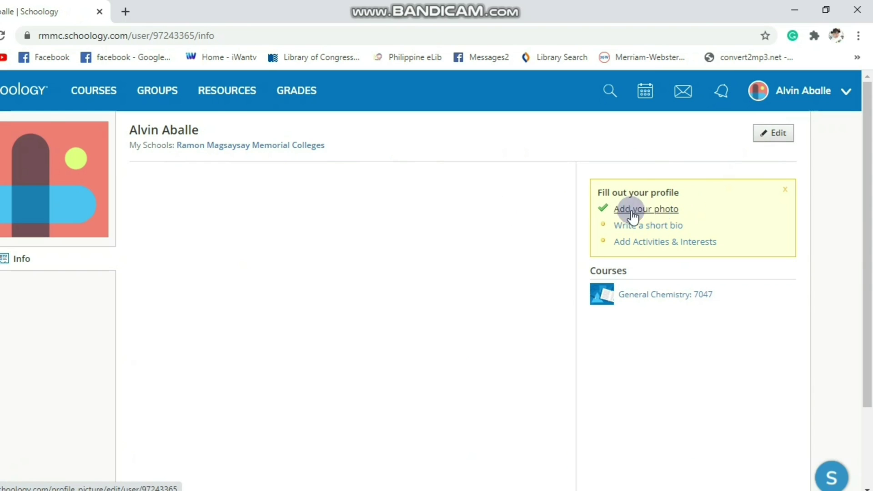
scroll(272, 218, down, 2)
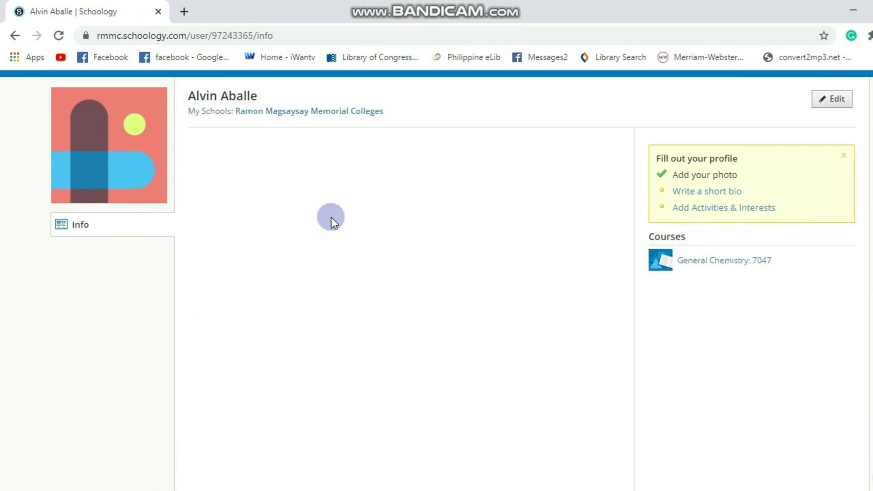
scroll(332, 220, up, 1)
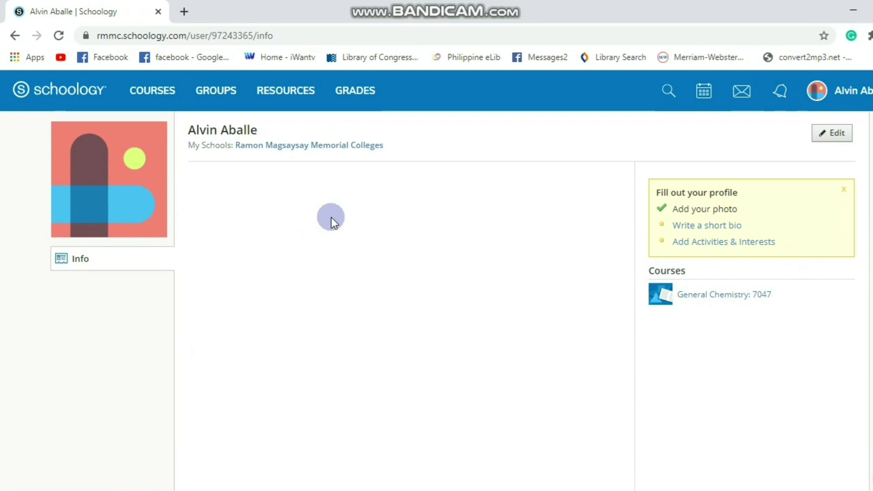
click(690, 210)
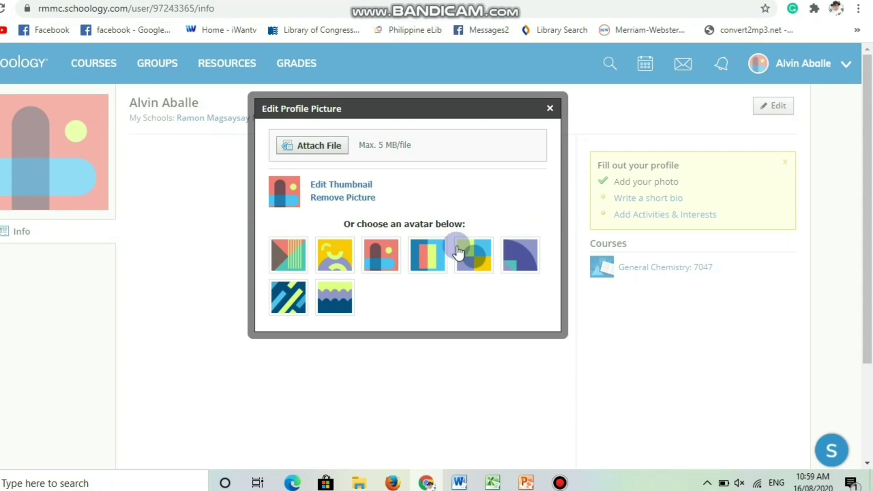
click(475, 281)
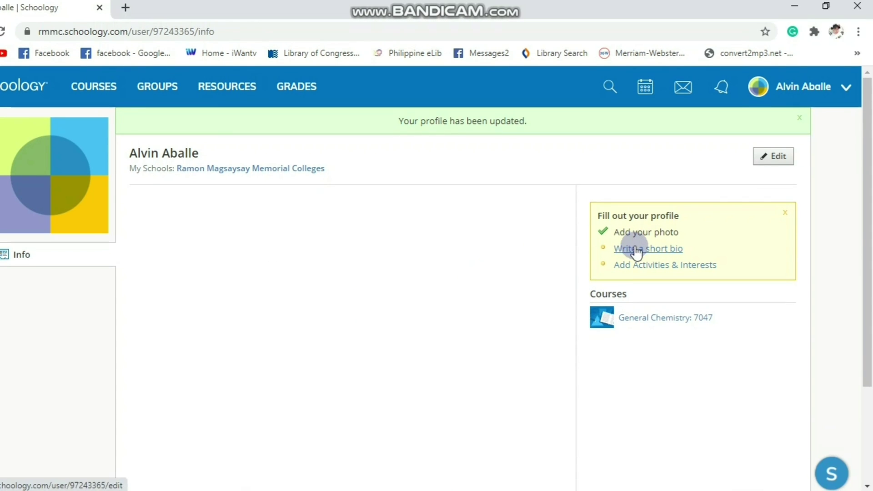
click(636, 223)
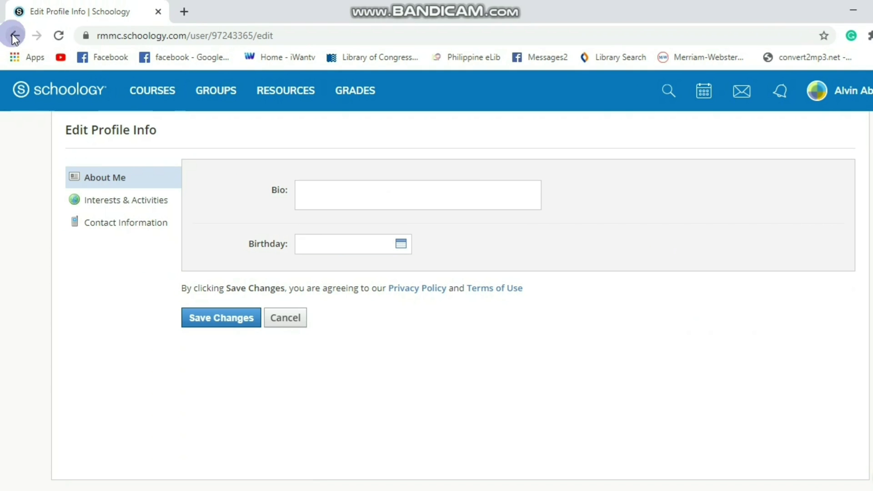
click(15, 37)
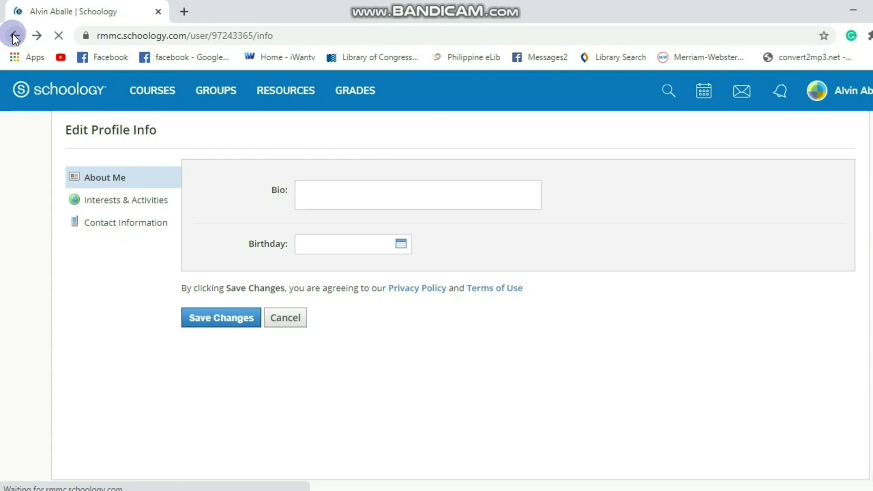
click(690, 243)
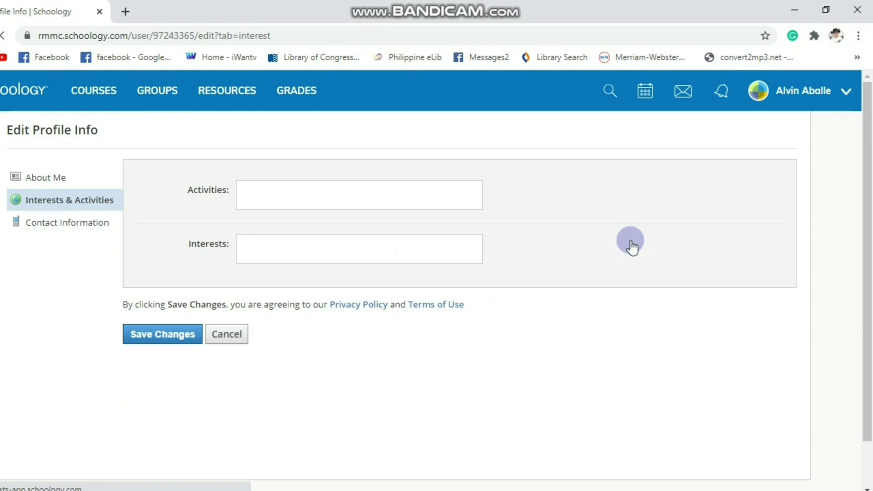
click(11, 35)
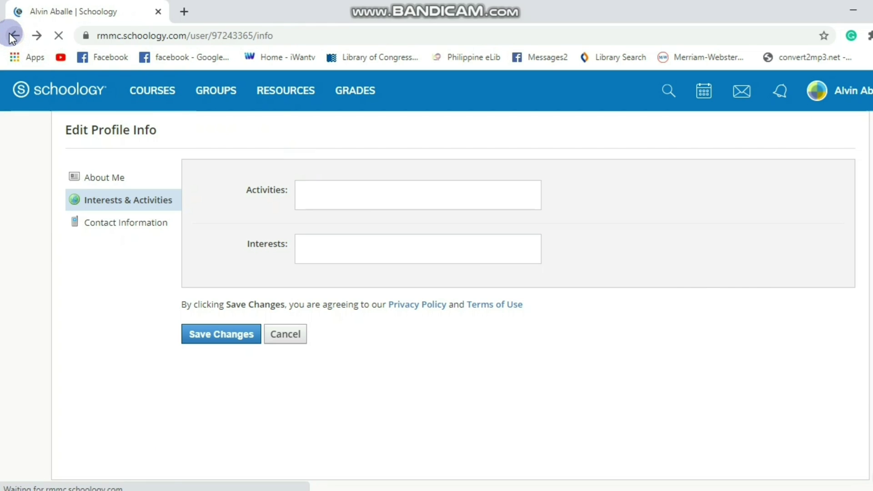
click(831, 133)
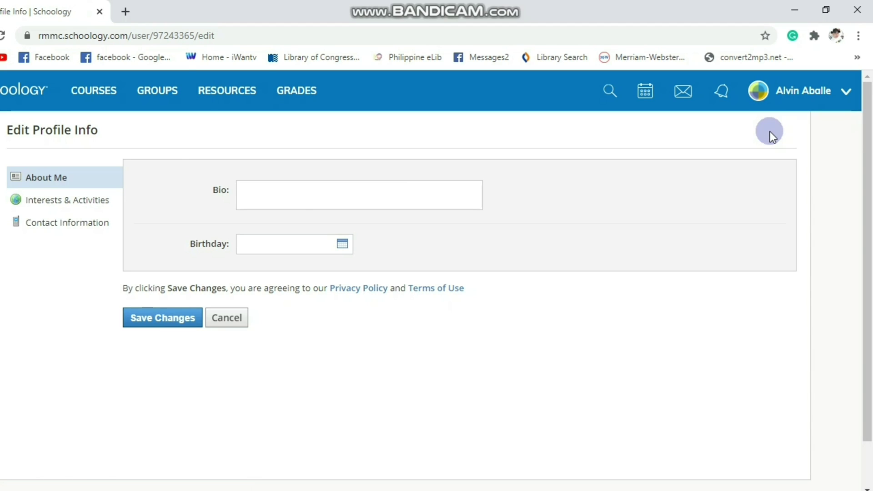
click(14, 38)
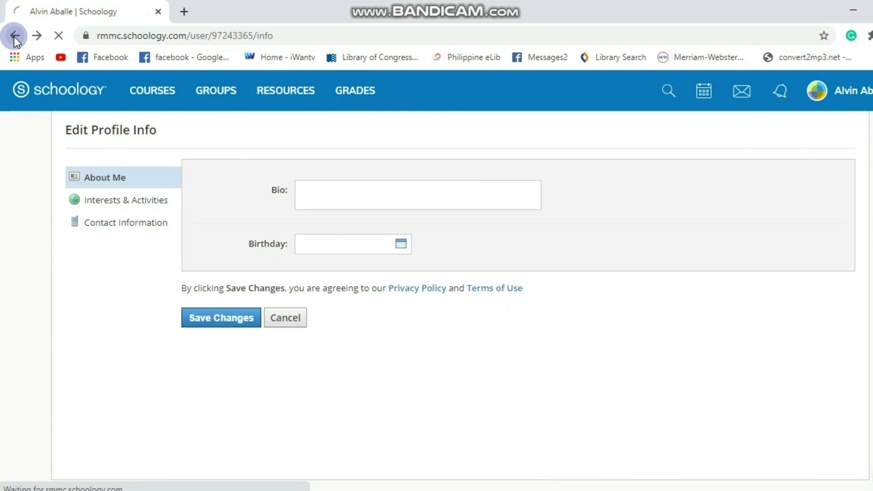